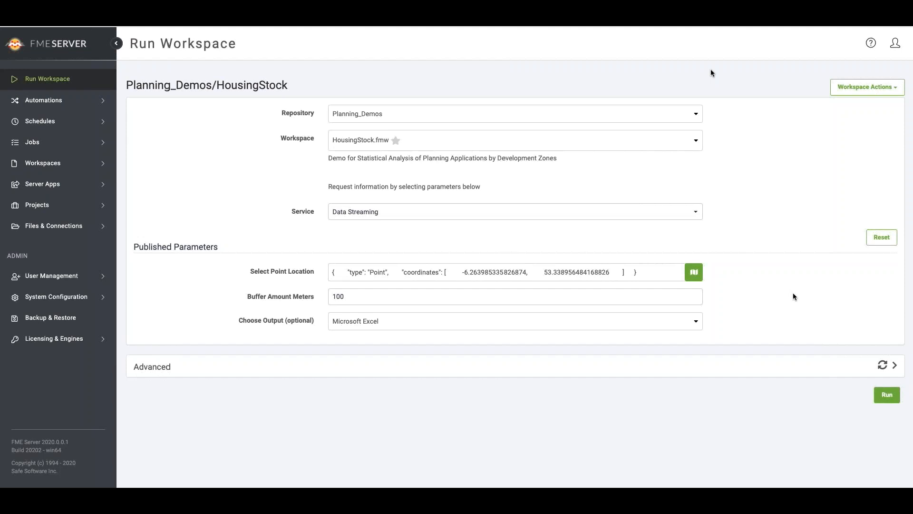
- Start a new server app from the HousingStock workspace and name it Housing-Stock
click(877, 88)
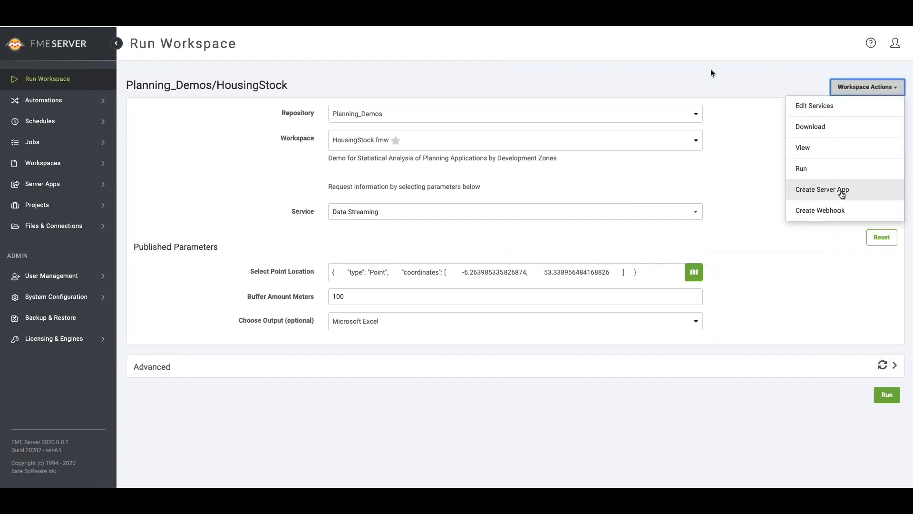
click(842, 190)
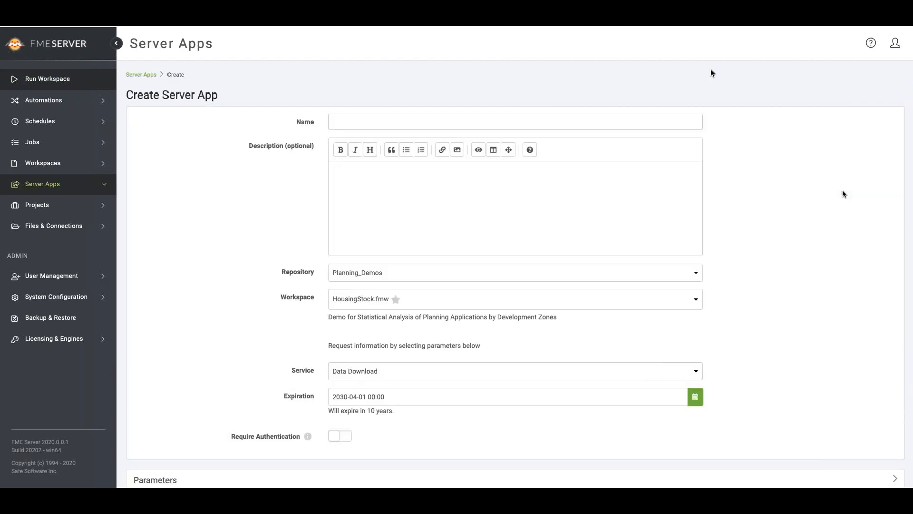
click(680, 122)
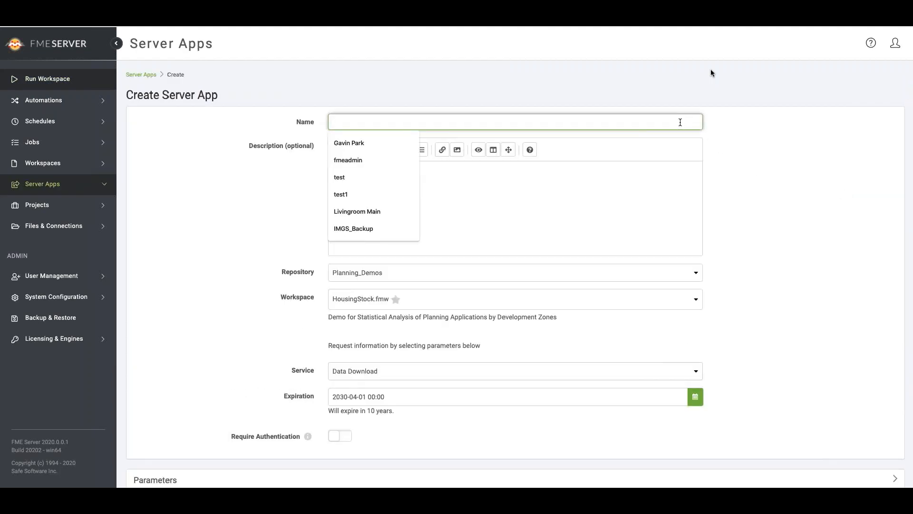
text(Hosing)
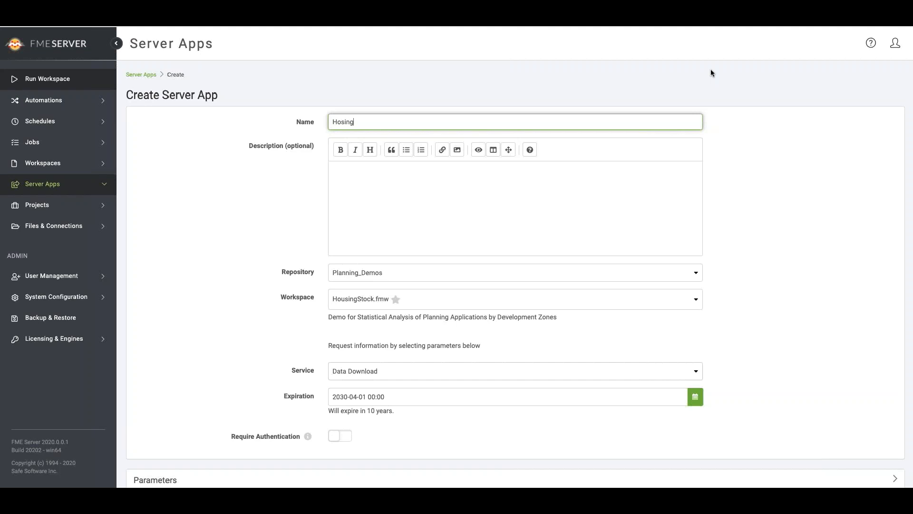
key(BackSpace)
key(BackSpace)
text(using-S)
text(tocll)
key(Tab)
- Enter the app description "Housing Stock:" followed by the paragraph "Housing stock application, please select a location, buffer and output format below."
text(Housing Stock)
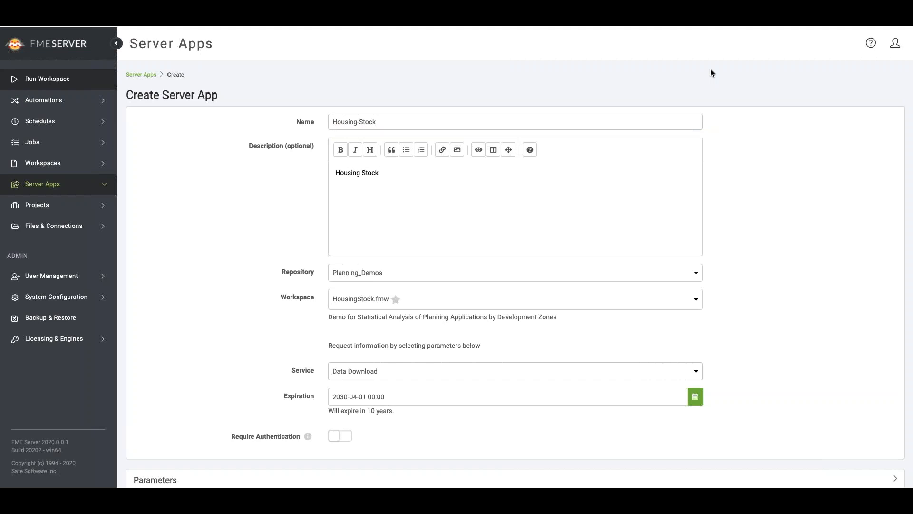
text(Housing stock application, please select)
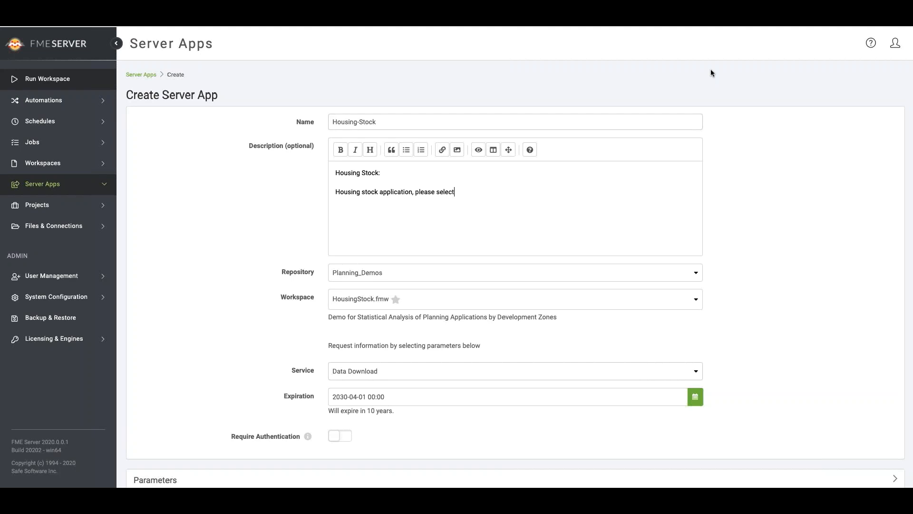
text( a location, buffer and oututput format below.)
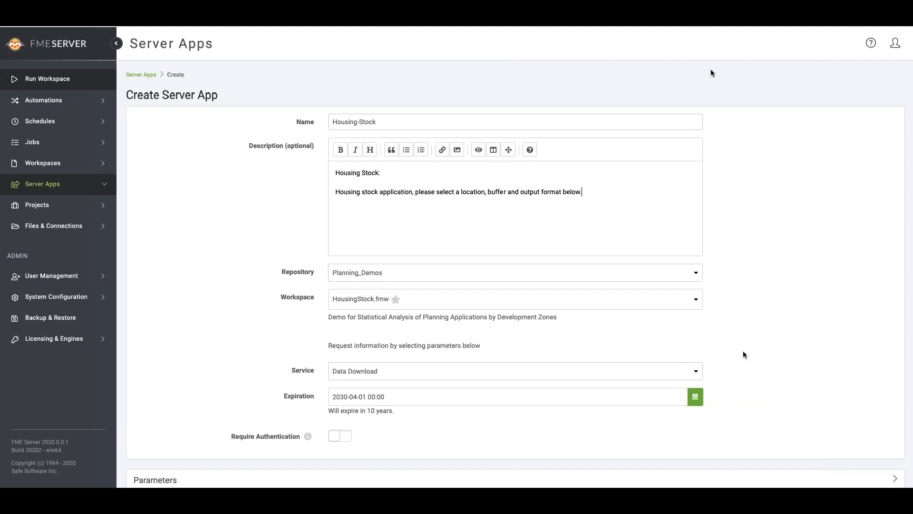
- Place a new marker for the app's default Select Point Location parameter near York Street, west of St Stephen's Green in Dublin
scroll(742, 359, down, 2)
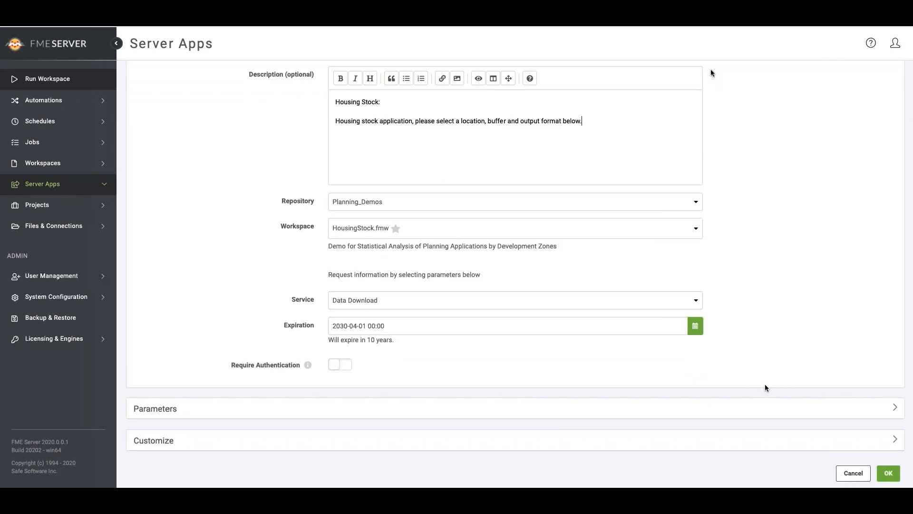
click(894, 407)
scroll(810, 314, down, 3)
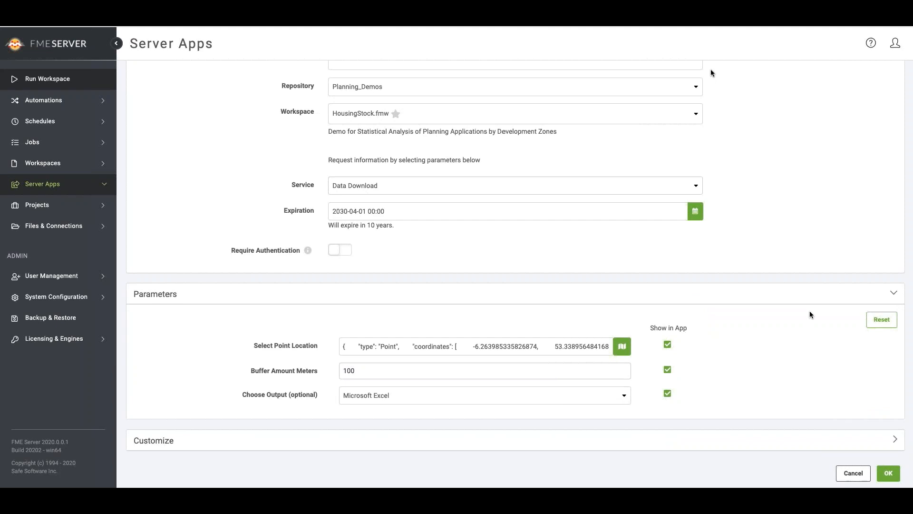
click(623, 347)
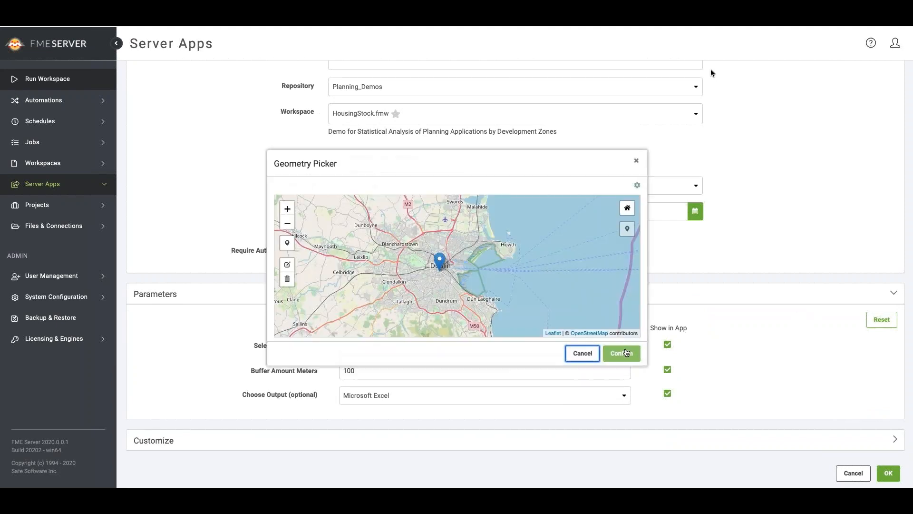
click(288, 208)
drag(374, 242, 390, 243)
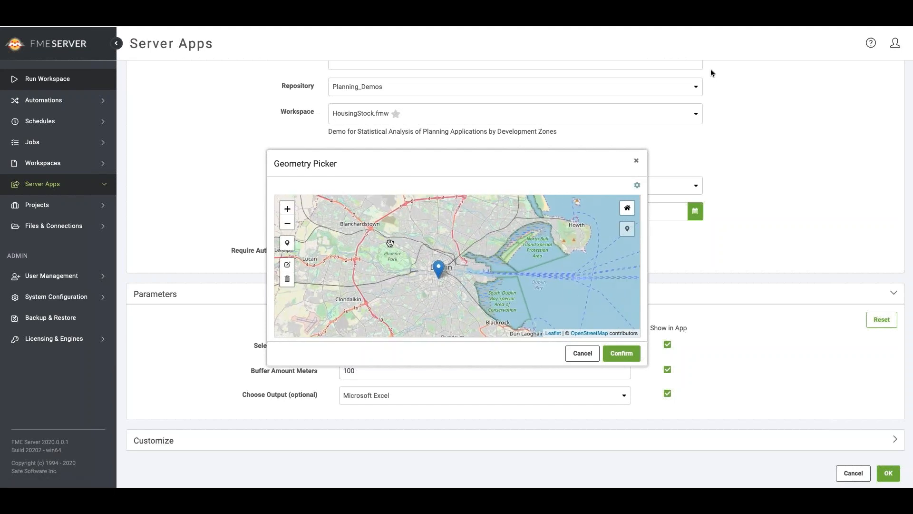
double_click(288, 209)
double_click(387, 286)
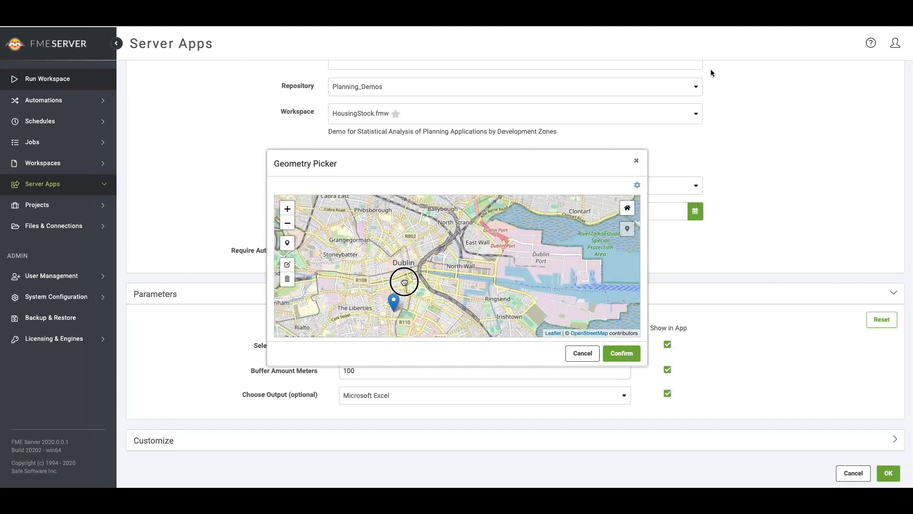
click(288, 212)
click(288, 213)
click(288, 212)
drag(322, 222, 427, 247)
click(286, 243)
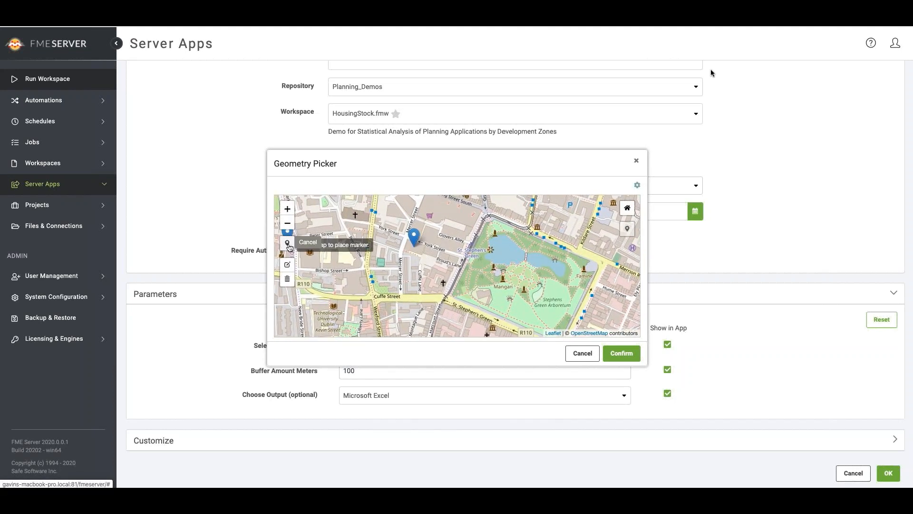
click(418, 251)
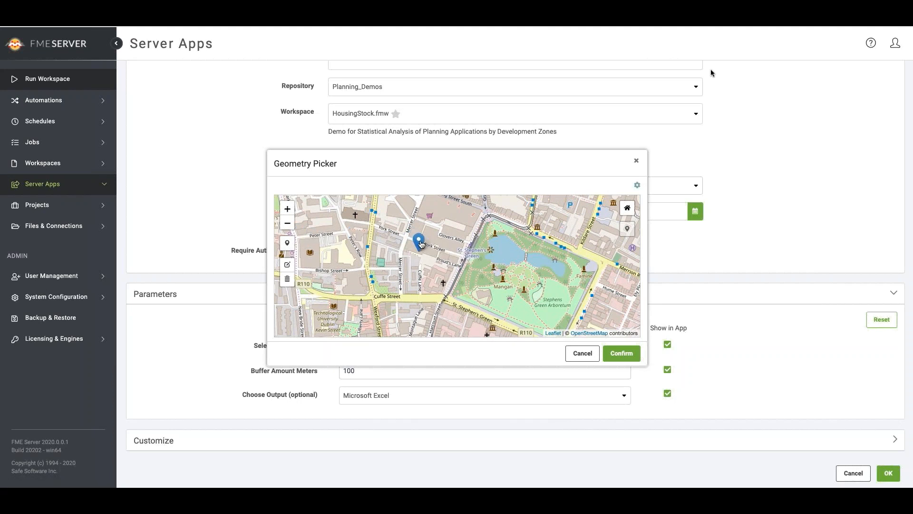
click(288, 224)
click(288, 223)
click(288, 223)
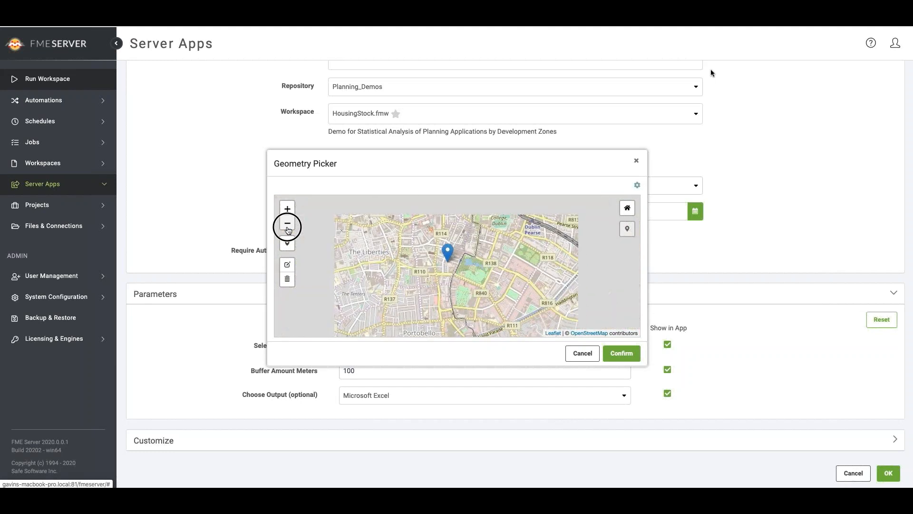
click(288, 224)
click(288, 228)
click(288, 228)
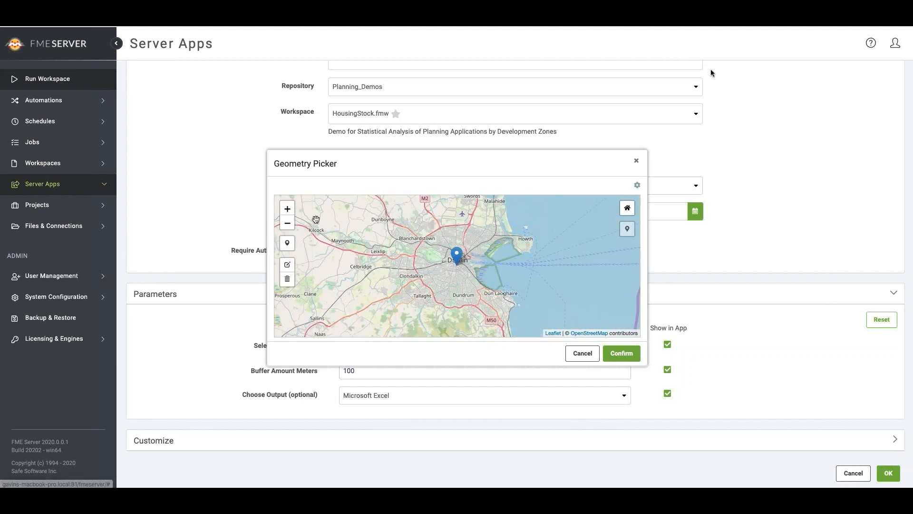
click(287, 208)
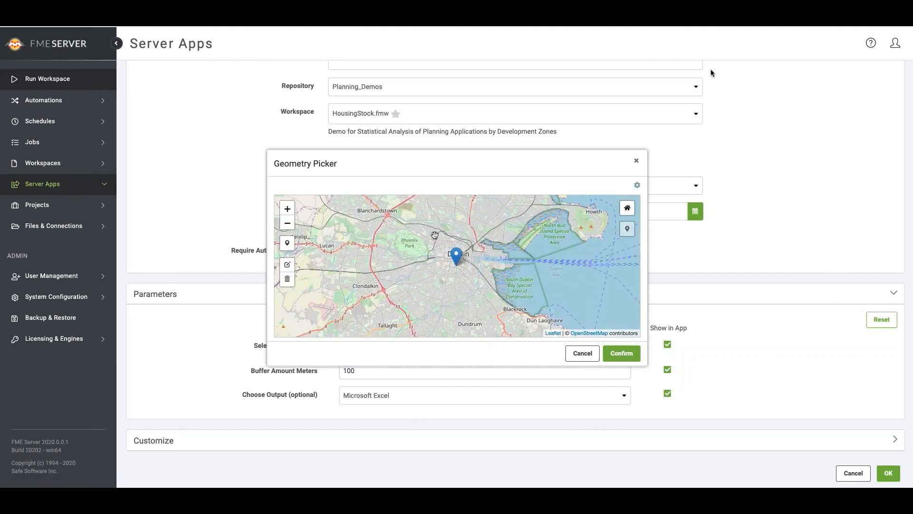
click(637, 186)
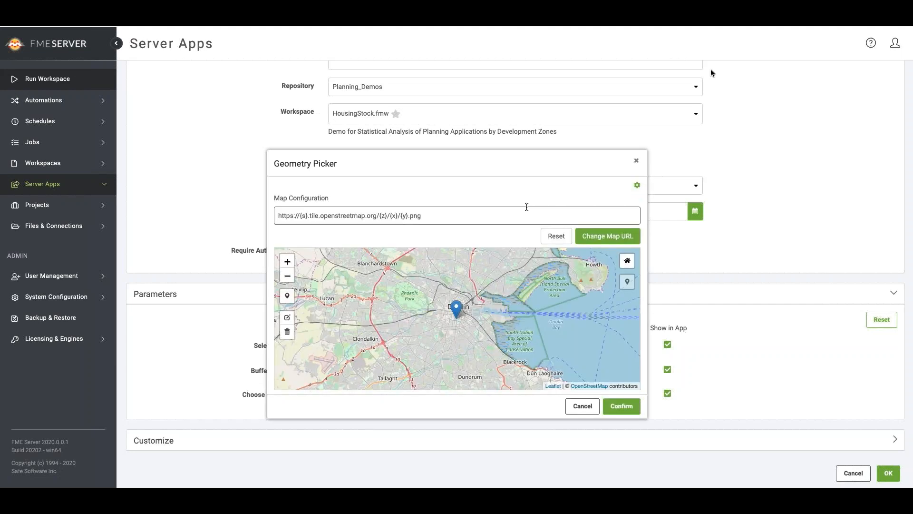
triple_click(511, 216)
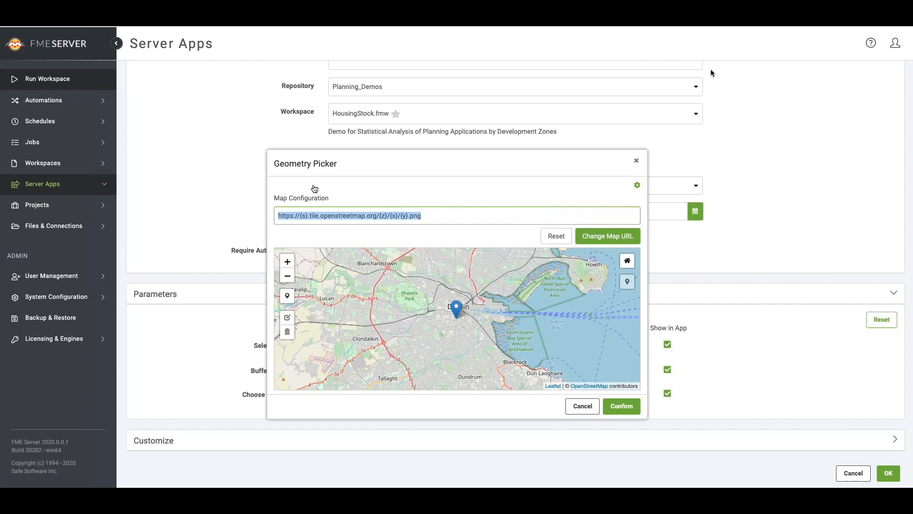
text(https://mt1.google.com/vt/lyrs=m&x={x}&y={y}&z={z})
click(621, 238)
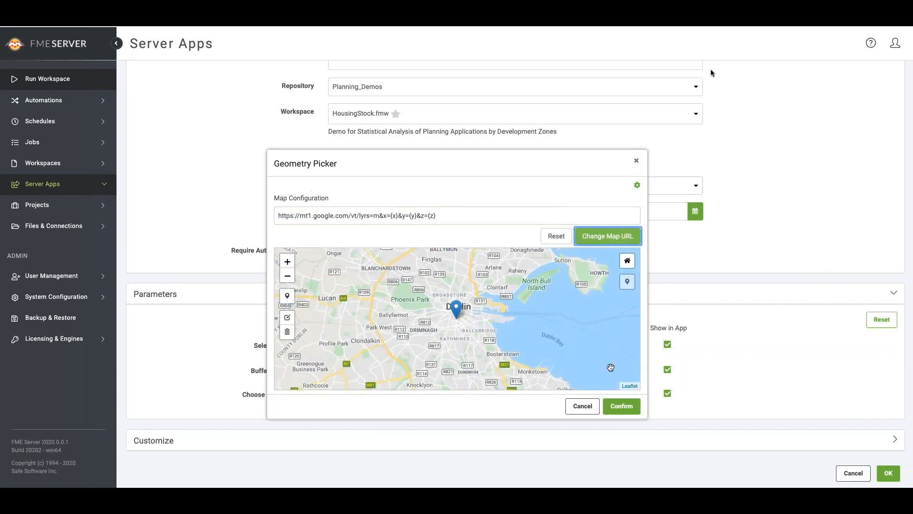
click(616, 408)
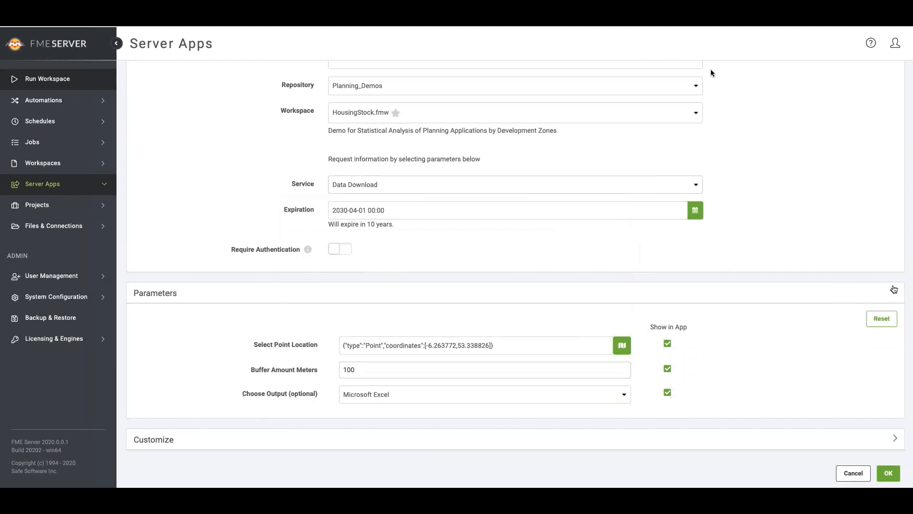
- Create the Housing-Stock server app and open it through its generated URL
click(888, 473)
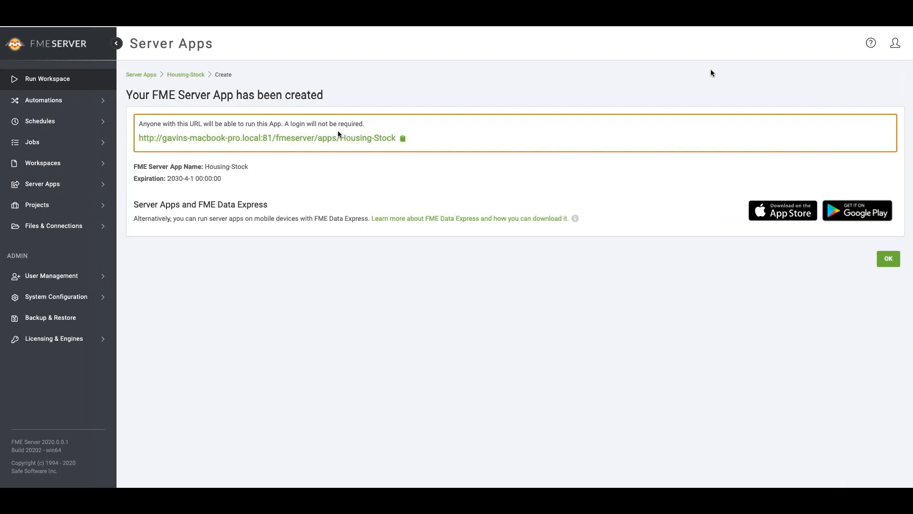
click(336, 139)
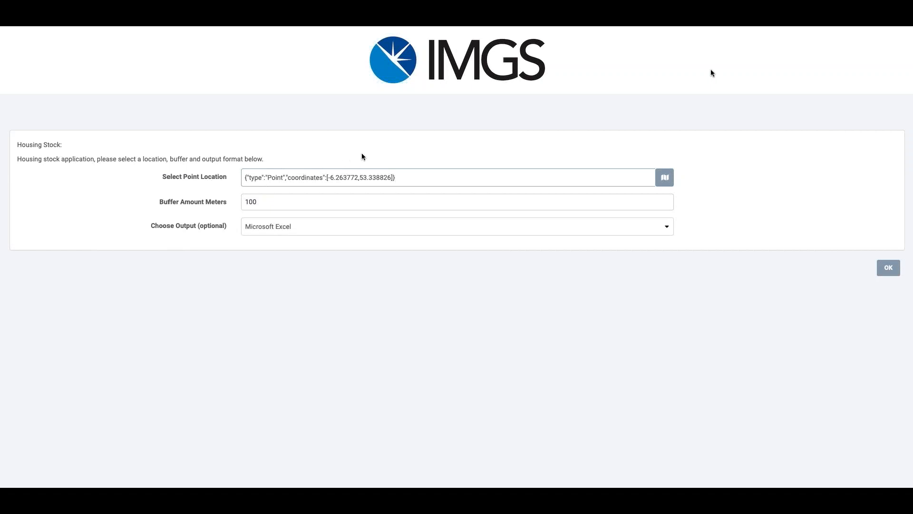
- Pick a new point location in the app on York Street, slightly northwest of the existing marker, and confirm it
click(669, 179)
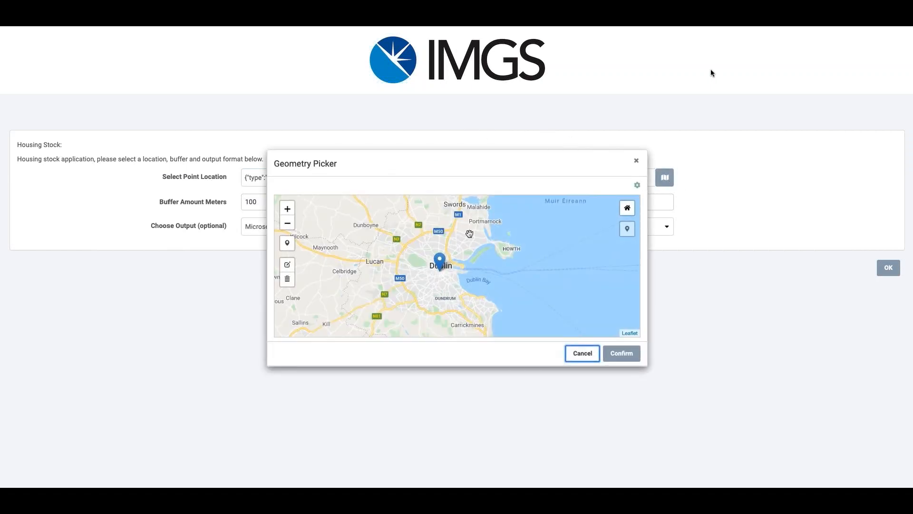
scroll(430, 268, up, 4)
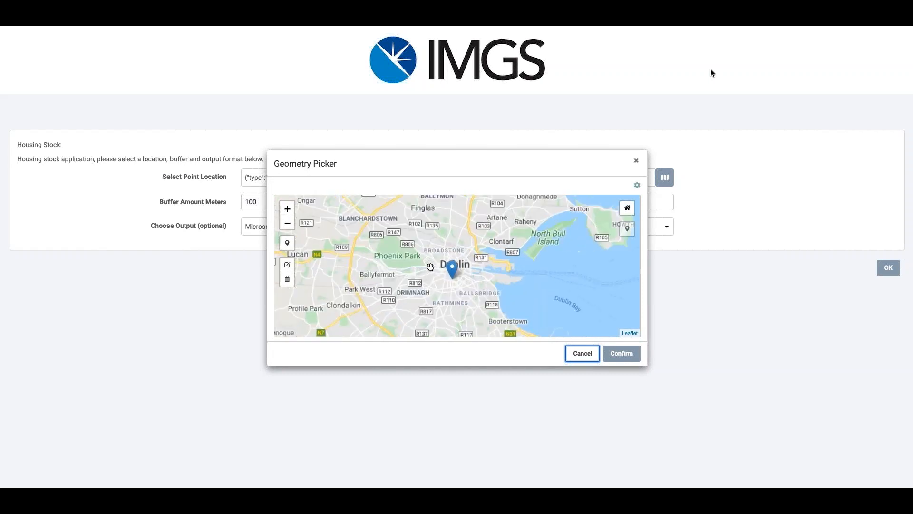
scroll(463, 288, up, 3)
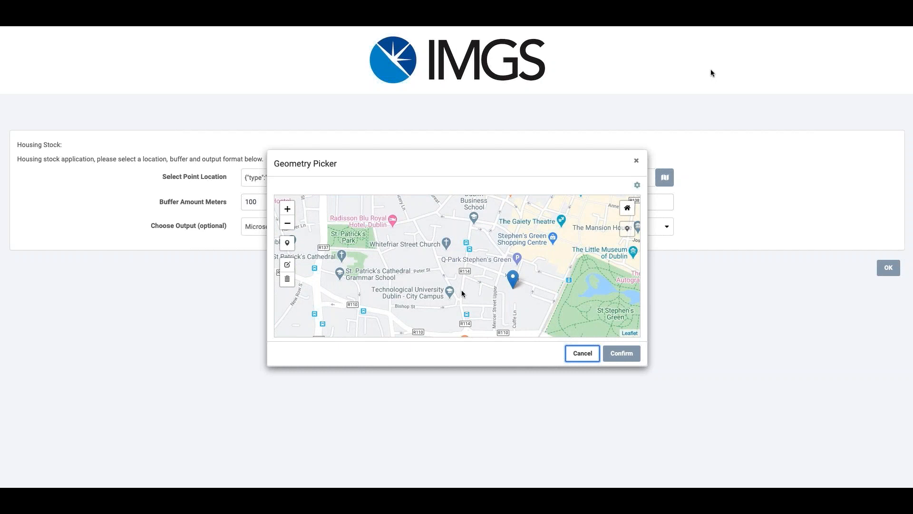
scroll(462, 289, up, 1)
click(516, 287)
drag(517, 287, 415, 257)
click(287, 243)
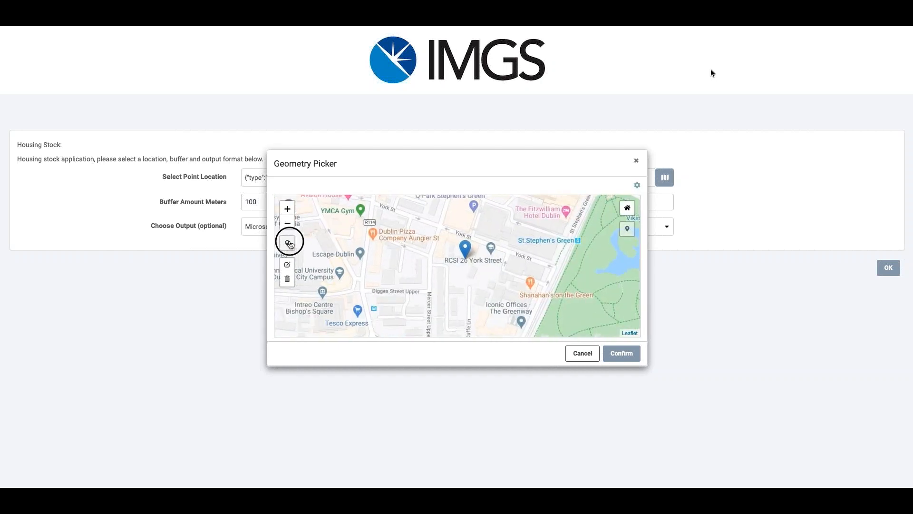
click(442, 243)
click(609, 350)
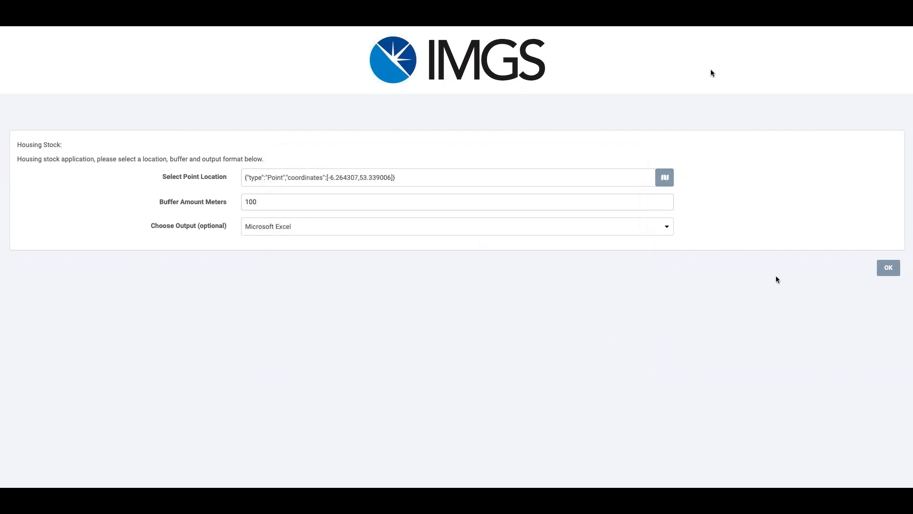
- Run the app with Microsoft Excel output, open the downloaded HousingReport.xlsx in Excel and look through its housing records
click(887, 268)
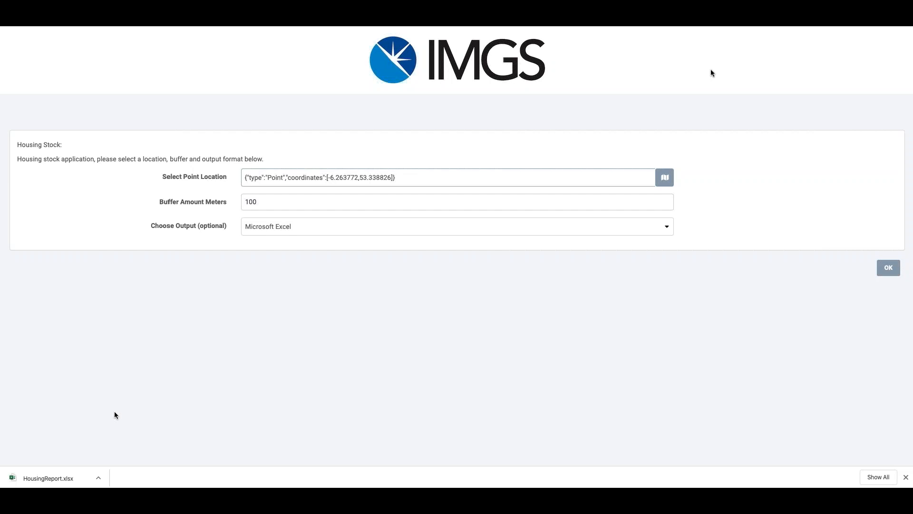
click(100, 476)
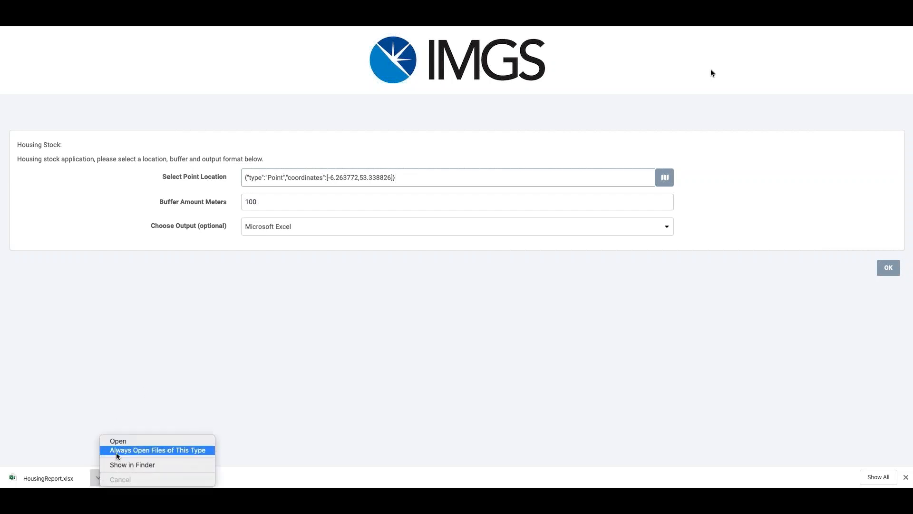
click(125, 441)
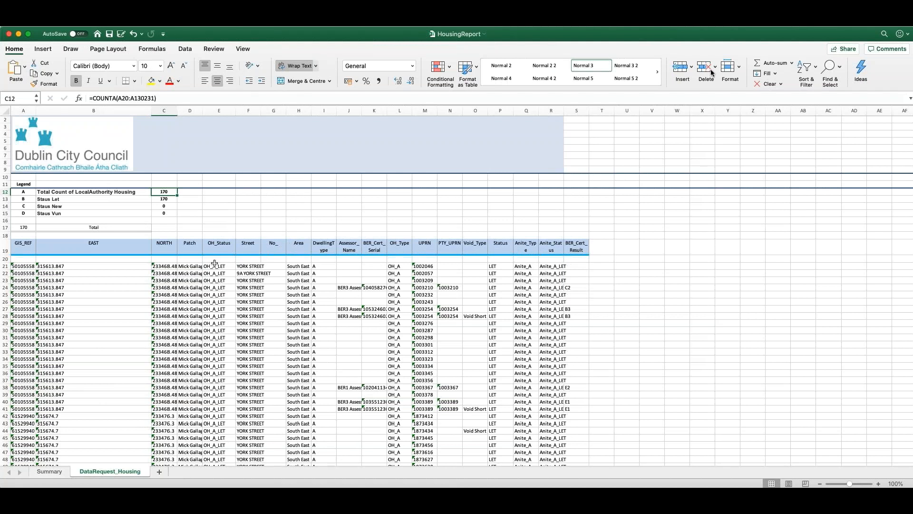
scroll(214, 263, down, 20)
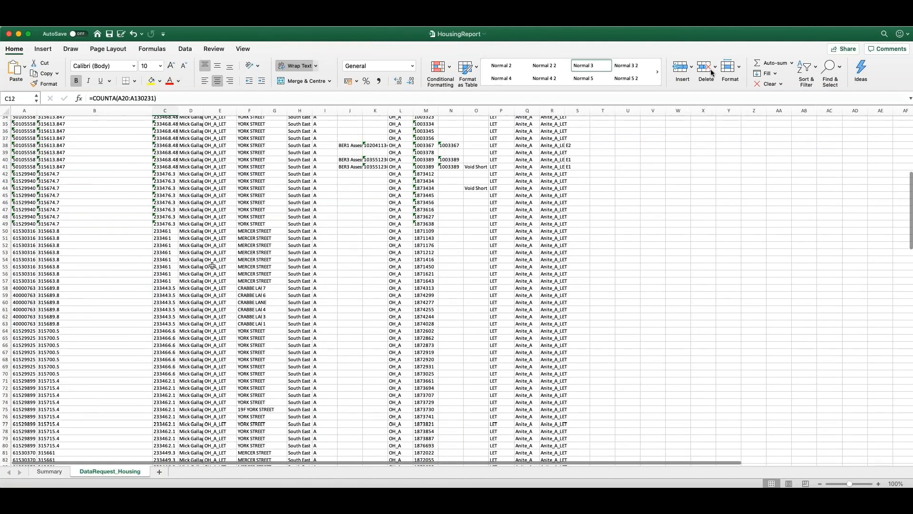
scroll(211, 268, up, 20)
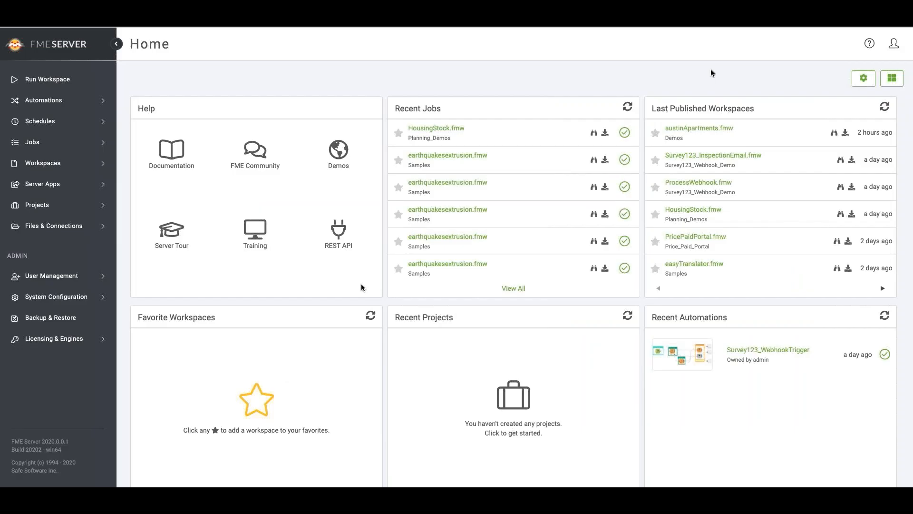
- Open the existing Housing-Stock server app for editing in FME Server
click(62, 184)
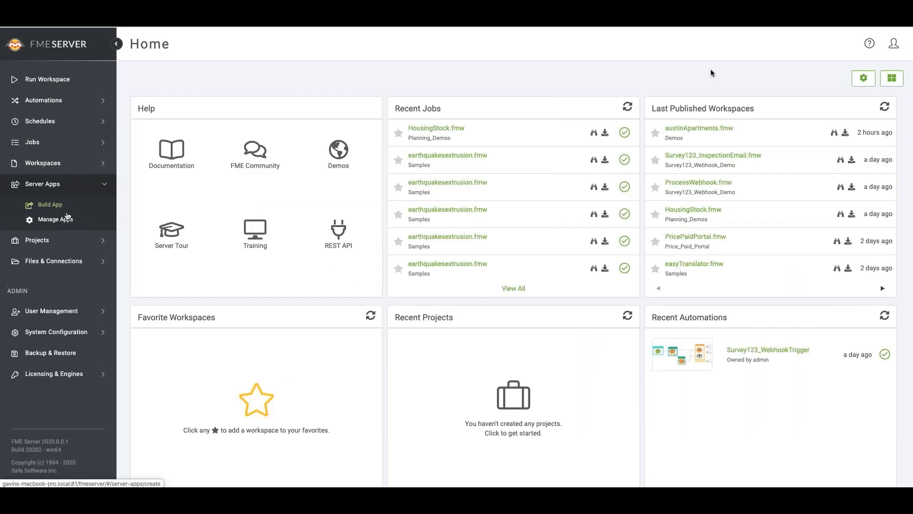
click(55, 219)
click(214, 139)
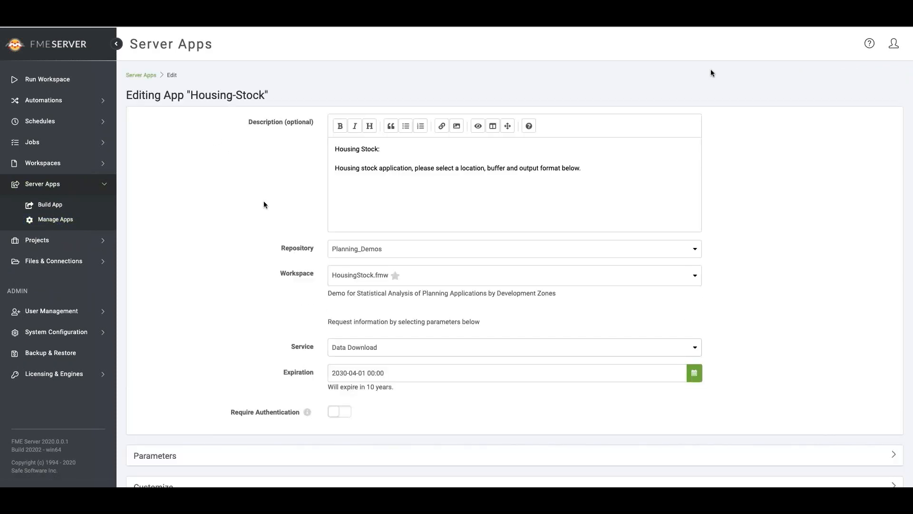
- Require authentication for the Housing-Stock app, add demo_user to its allowed users alongside admin, and save the app
scroll(323, 360, down, 1)
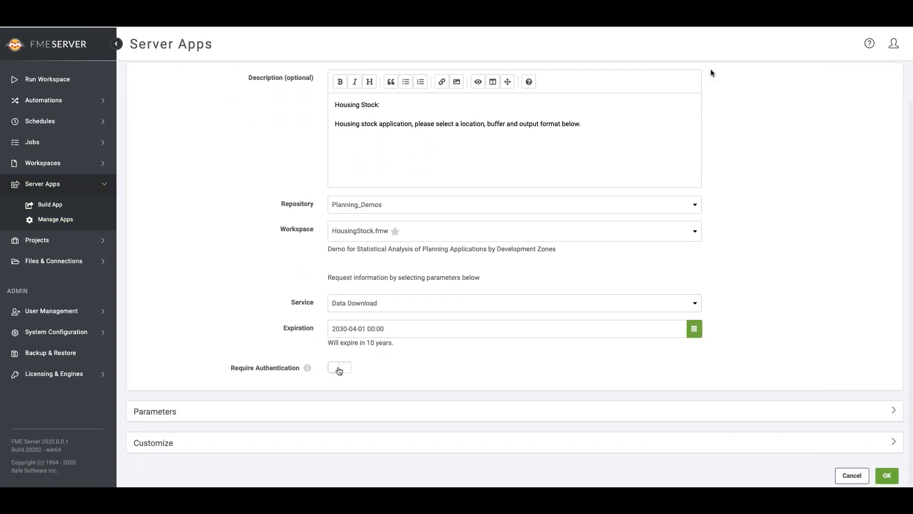
click(338, 367)
click(431, 398)
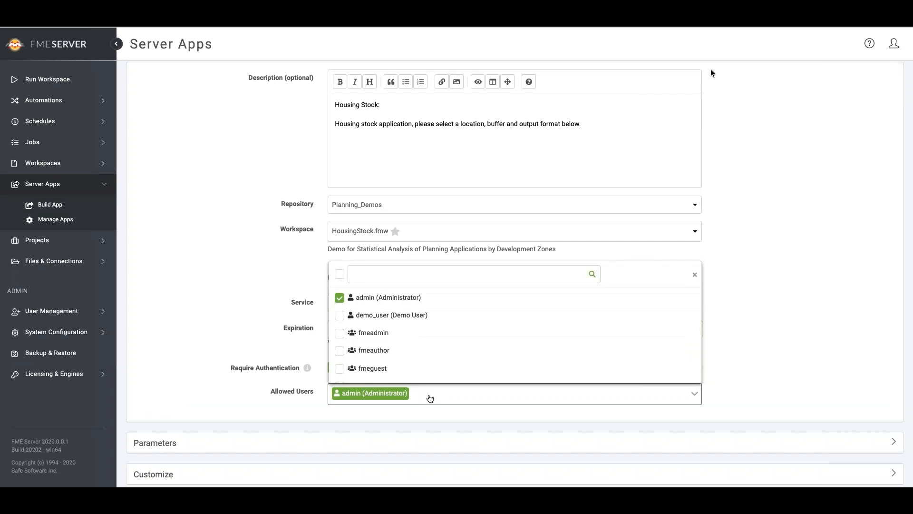
click(393, 315)
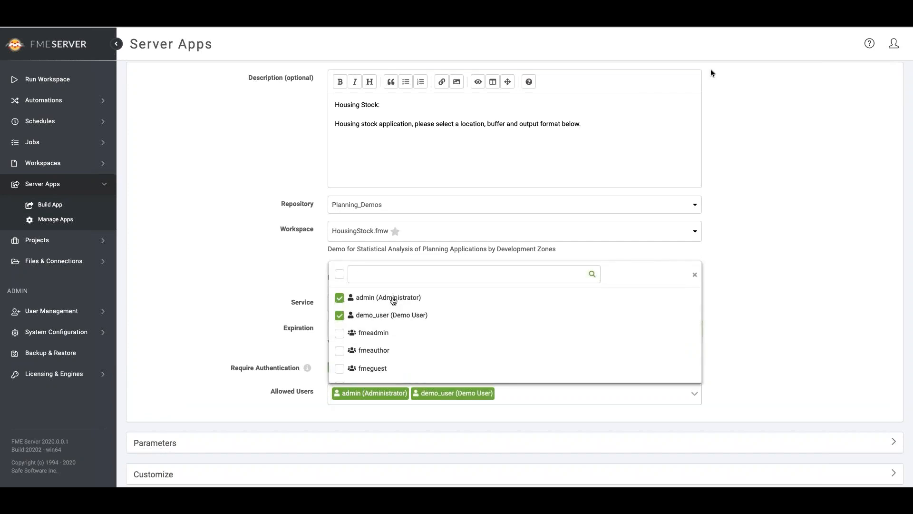
click(751, 367)
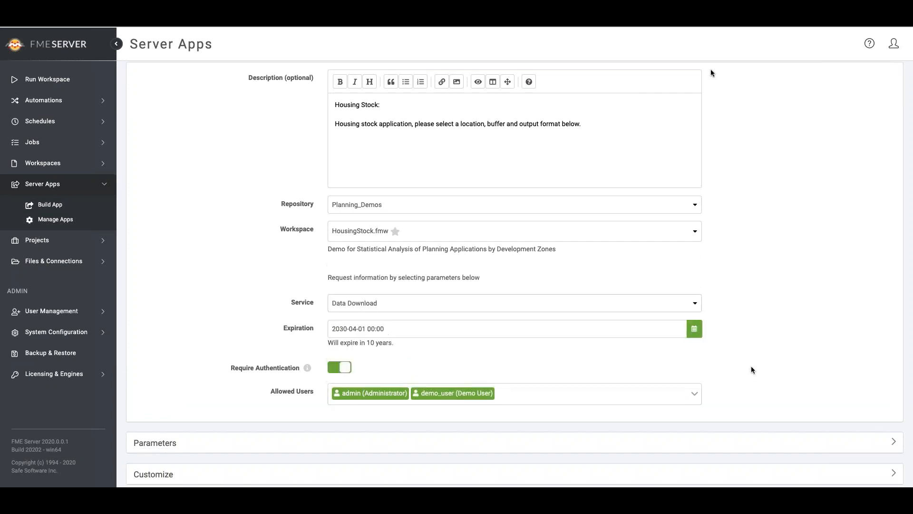
scroll(752, 368, down, 1)
click(881, 472)
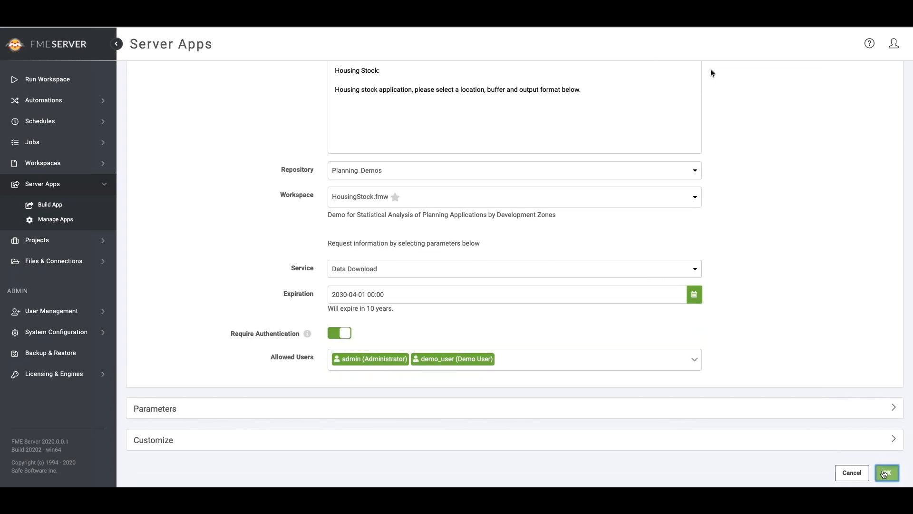
- Copy the saved Housing-Stock app's URL and log out of FME Server
click(402, 138)
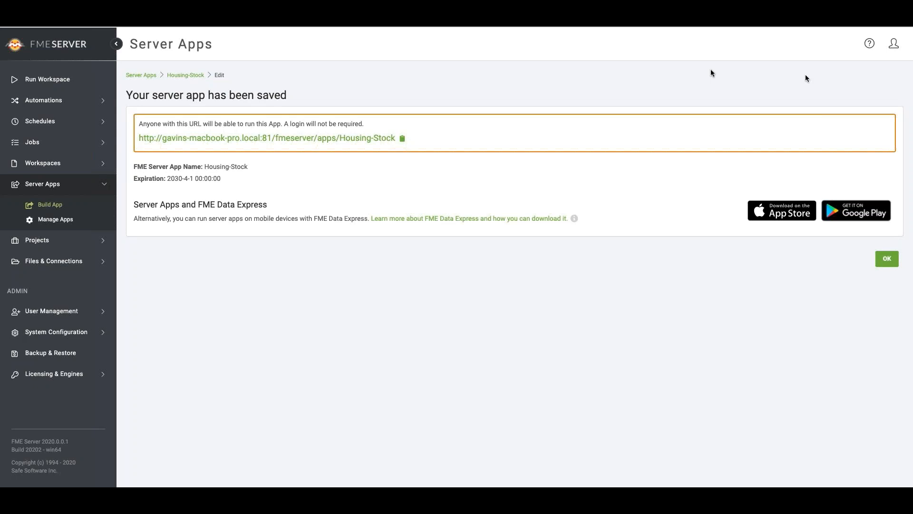
click(894, 43)
click(840, 180)
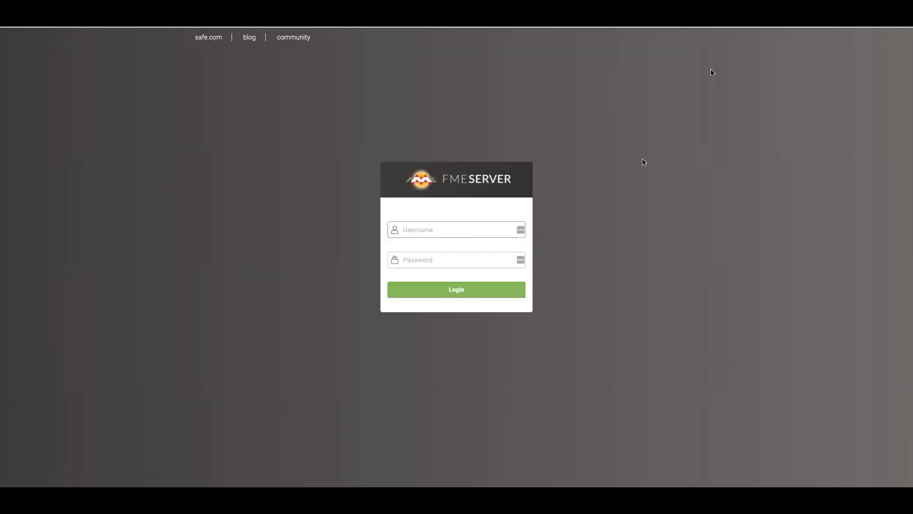
- Open the copied Housing-Stock app URL in a new browser tab
key(super+t)
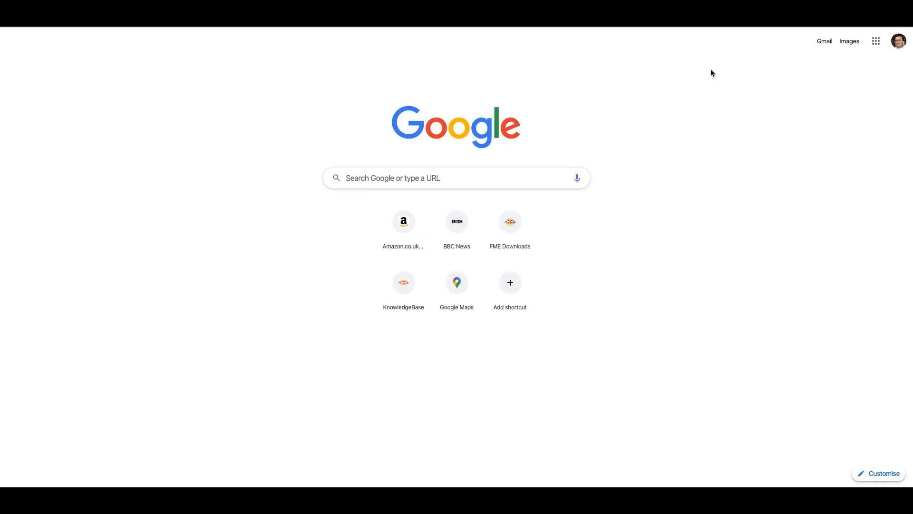
text(http://gavins-macbook-pro.local:81/fmeserver/apps/Housing-Stock)
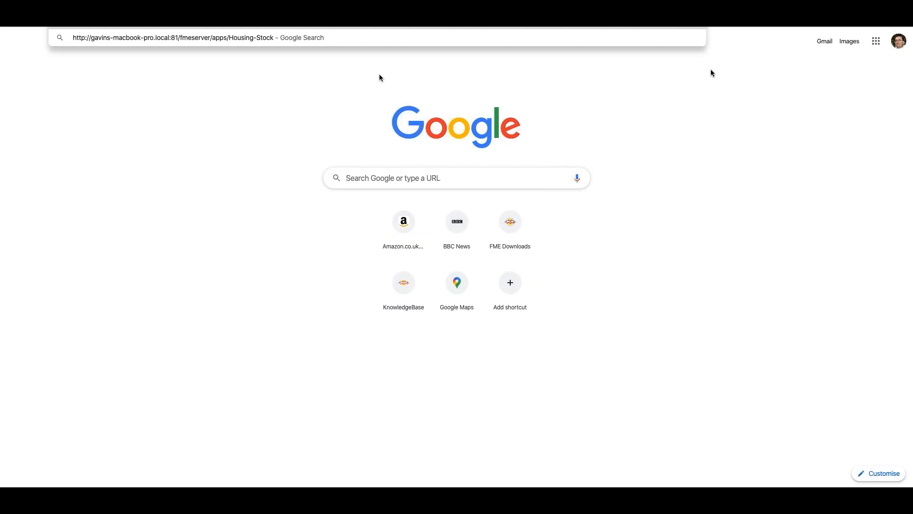
key(Return)
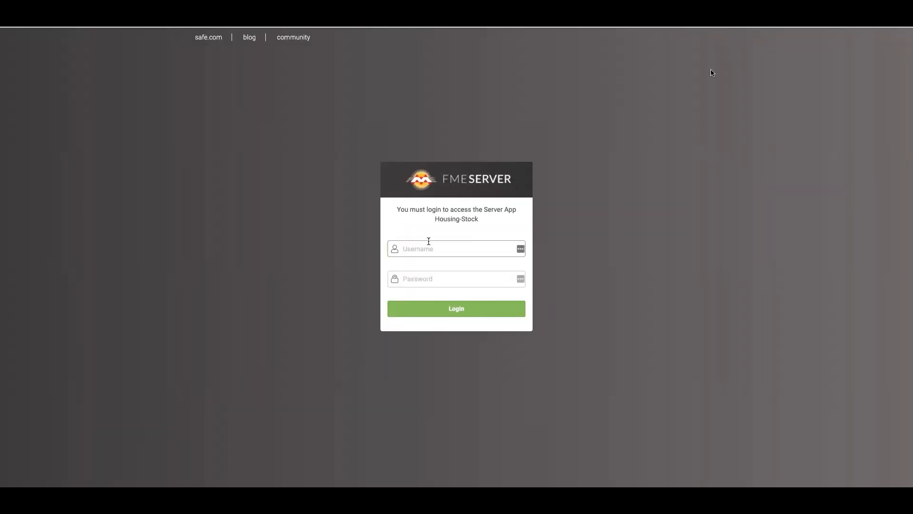
- Log in to the Housing-Stock app as demo_user with the account password
click(484, 244)
text(demo_user)
key(Tab)
text(•••••)
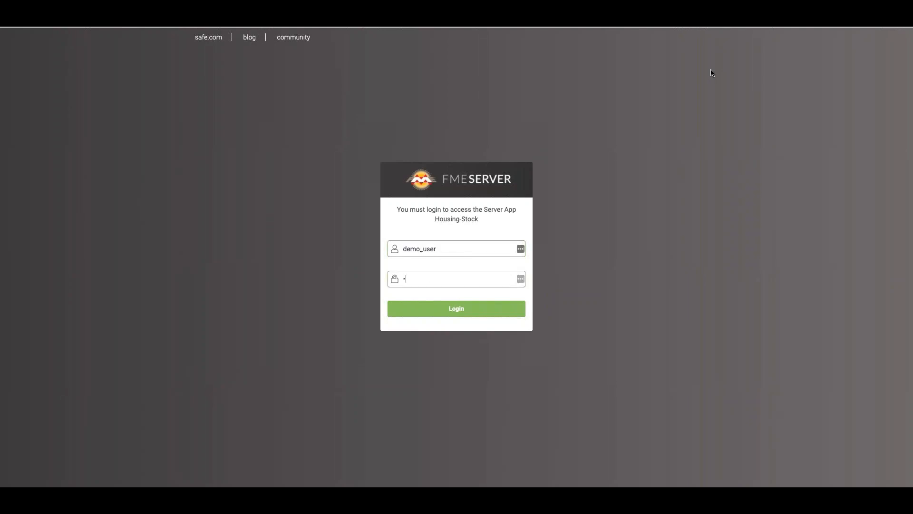
text(•••••)
click(505, 309)
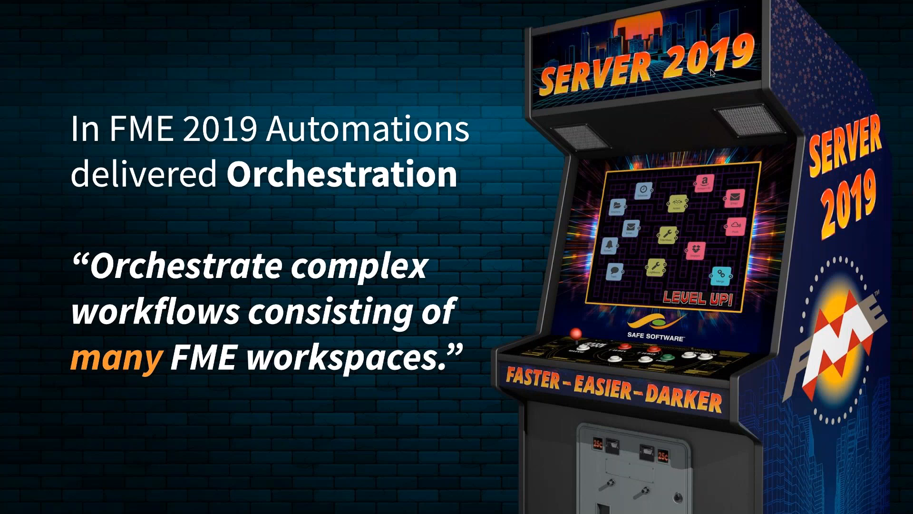
key(Right)
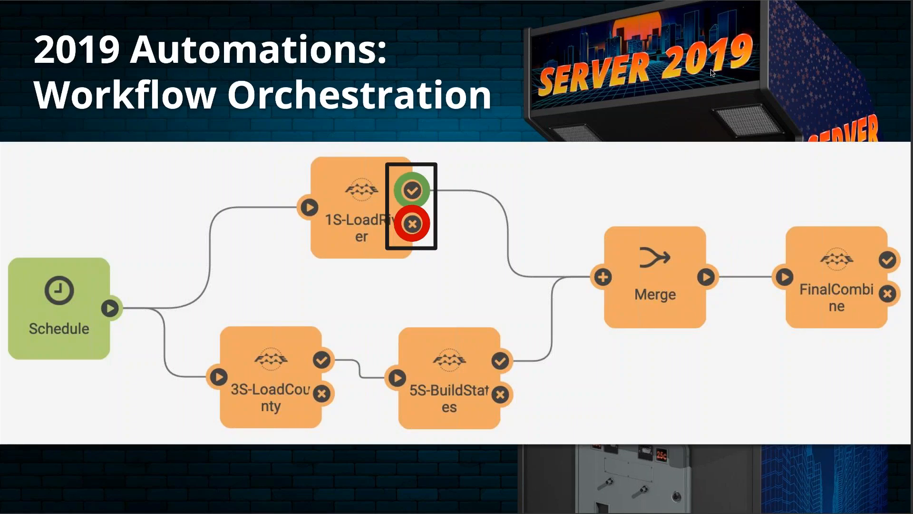